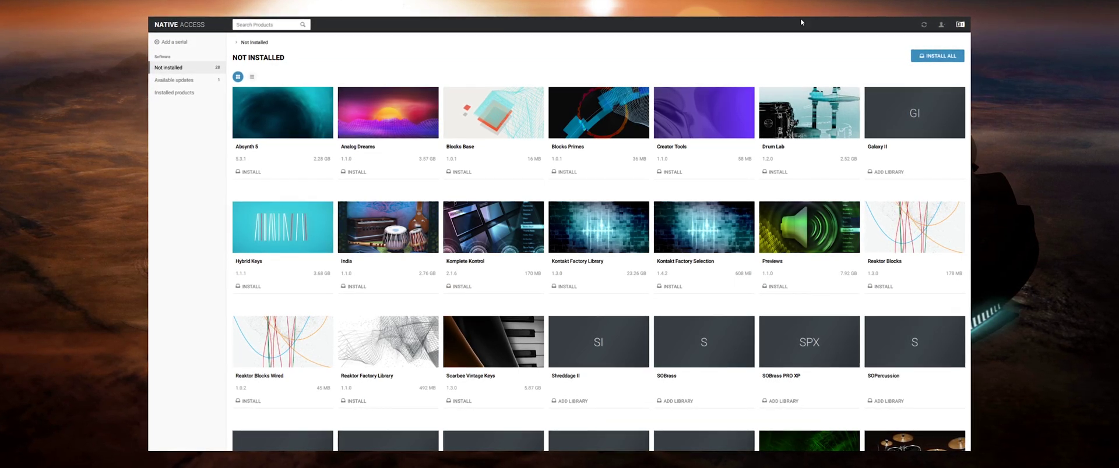
Save the file-location preferences with downloads and content set to G:/Sample Libraries
{"action": "left_click", "coordinate": [940, 25]}
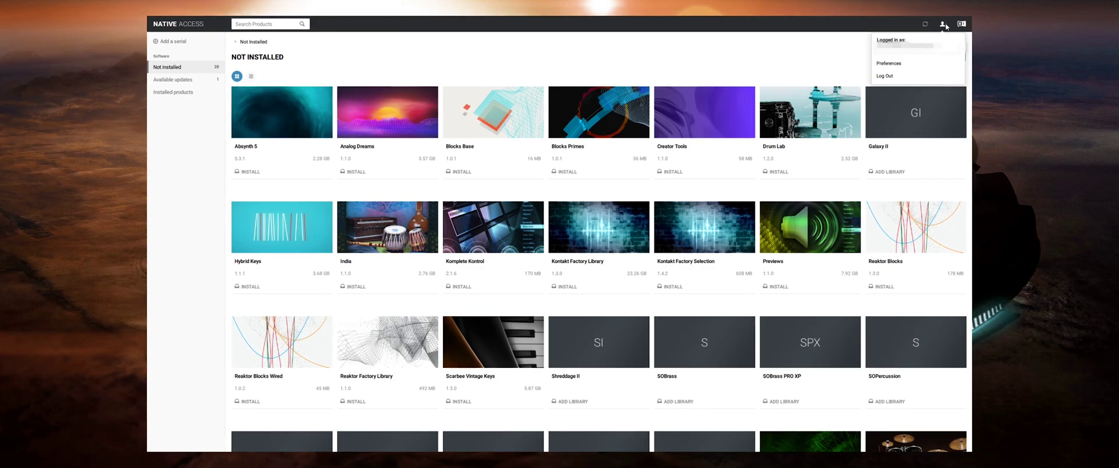
{"action": "left_click", "coordinate": [894, 65]}
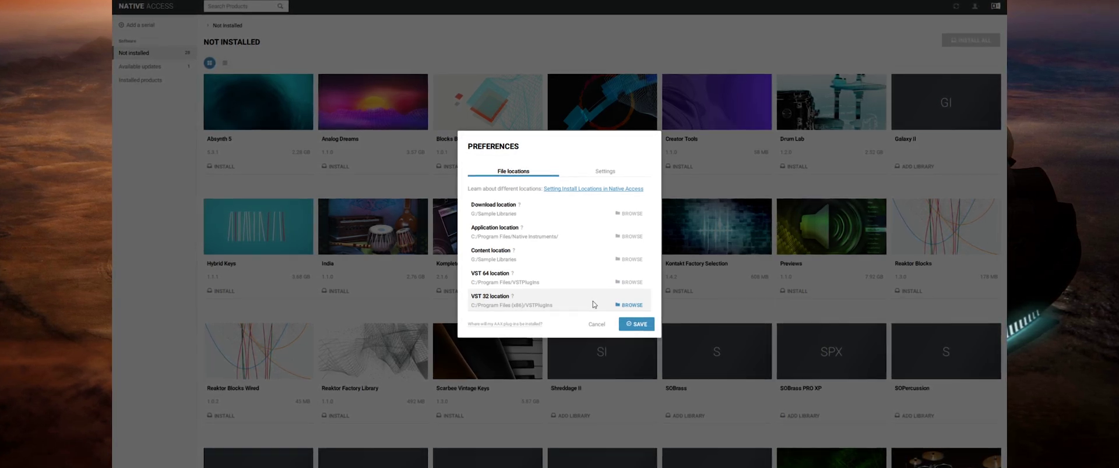
{"action": "left_click", "coordinate": [640, 325]}
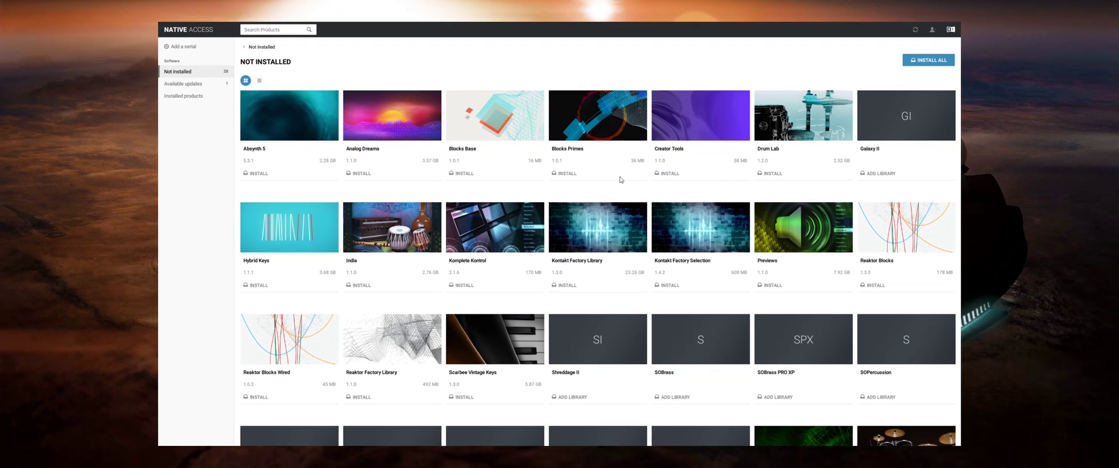
{"action": "scroll", "coordinate": [676, 262], "scroll_direction": "down", "scroll_amount": 3}
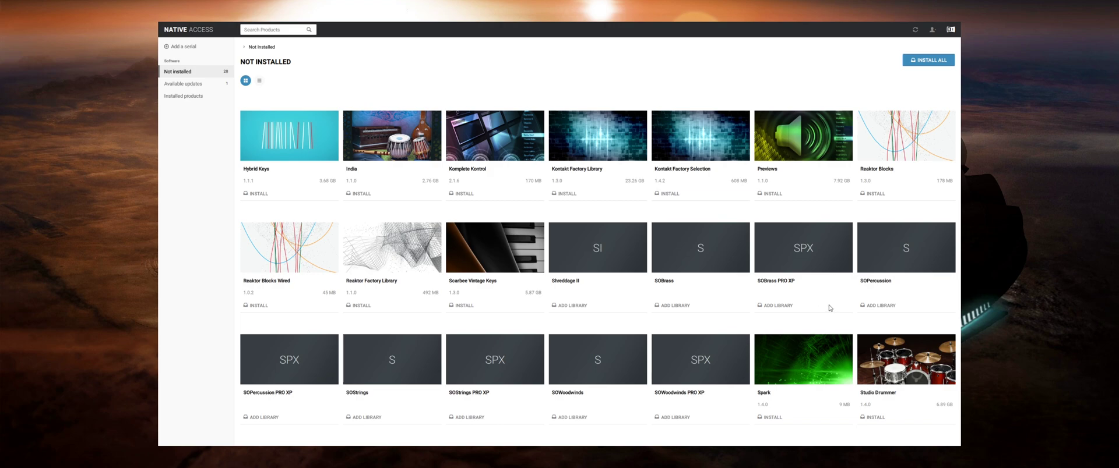
{"action": "scroll", "coordinate": [830, 308], "scroll_direction": "up", "scroll_amount": 3}
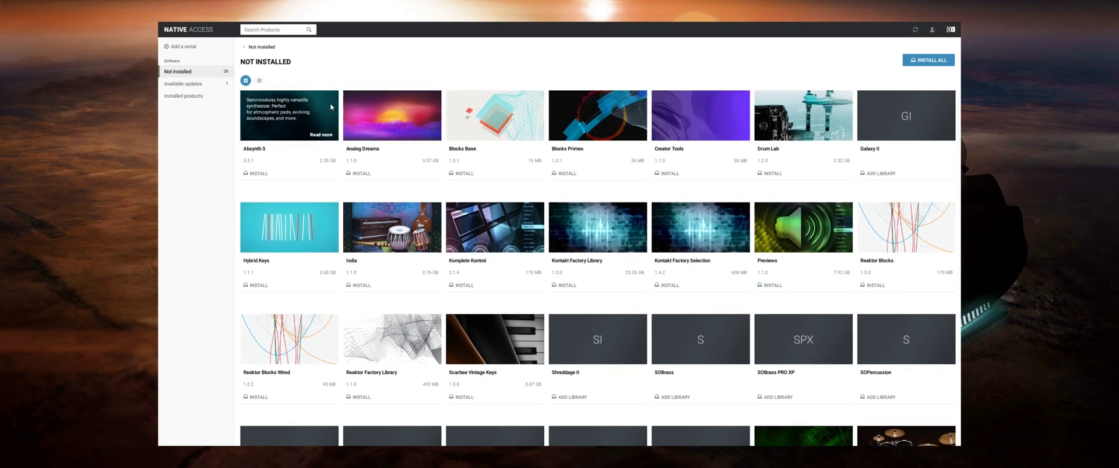
{"action": "left_click", "coordinate": [260, 81]}
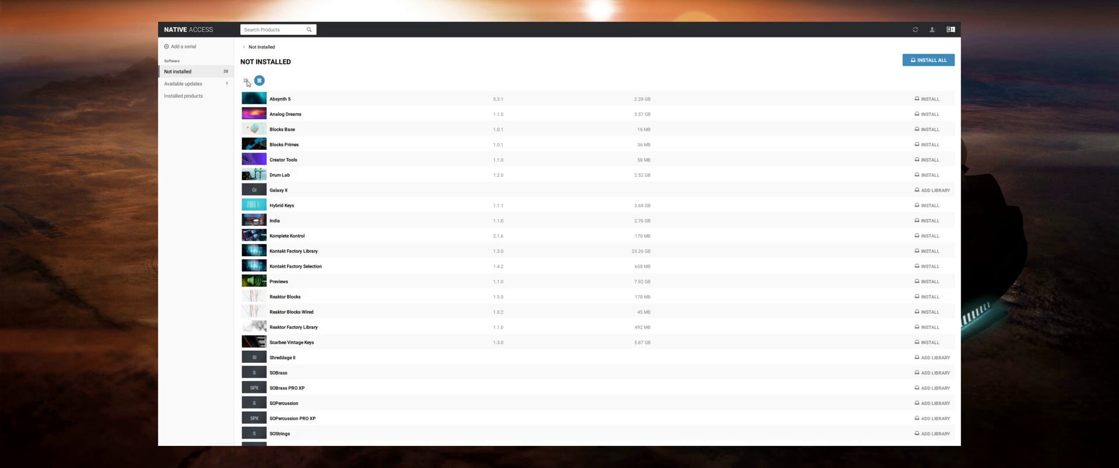
{"action": "left_click", "coordinate": [246, 81]}
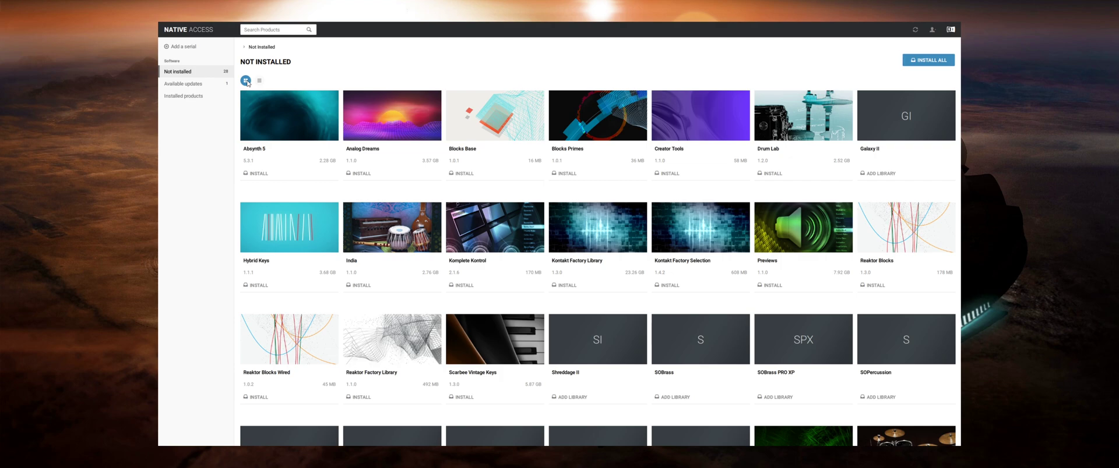
Start installing Absynth 5 from the Not Installed product grid
{"action": "left_click", "coordinate": [259, 174]}
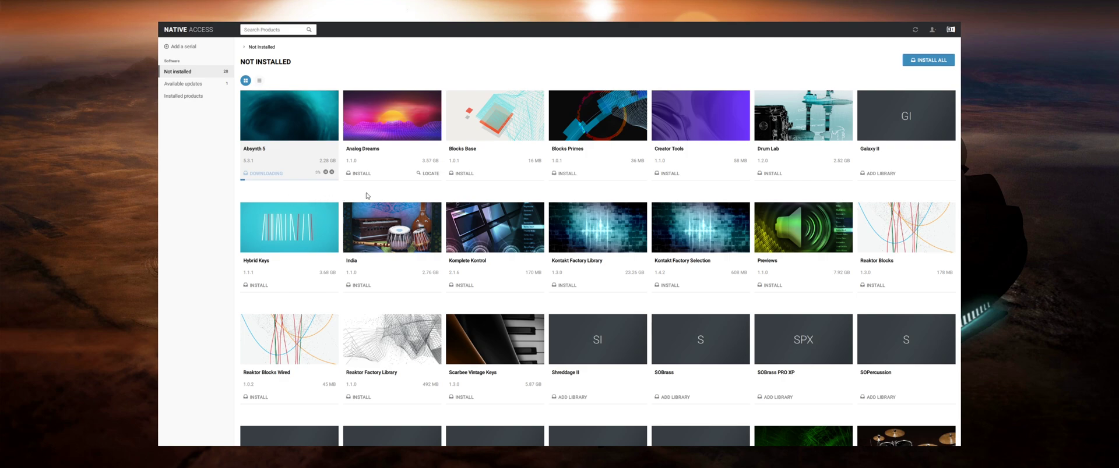
{"action": "scroll", "coordinate": [367, 195], "scroll_direction": "down", "scroll_amount": 3}
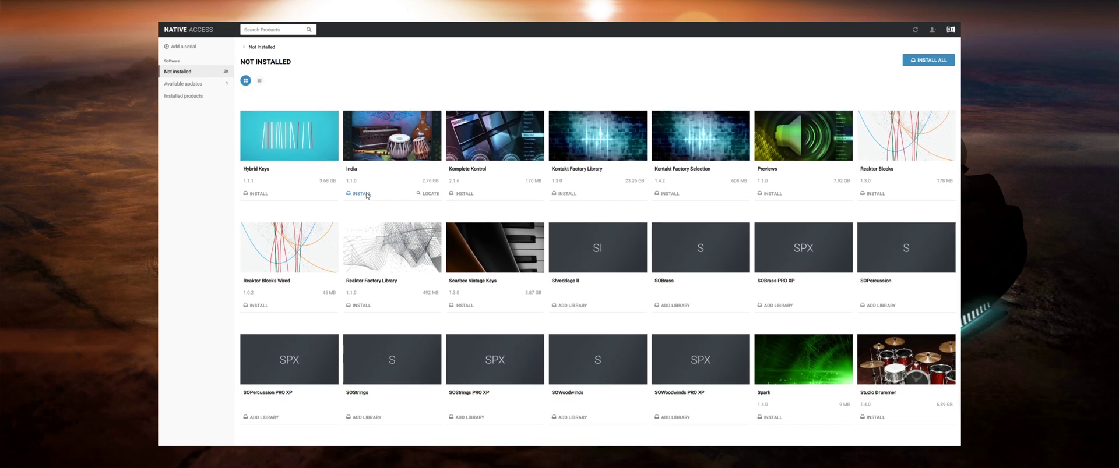
{"action": "scroll", "coordinate": [366, 195], "scroll_direction": "up", "scroll_amount": 2}
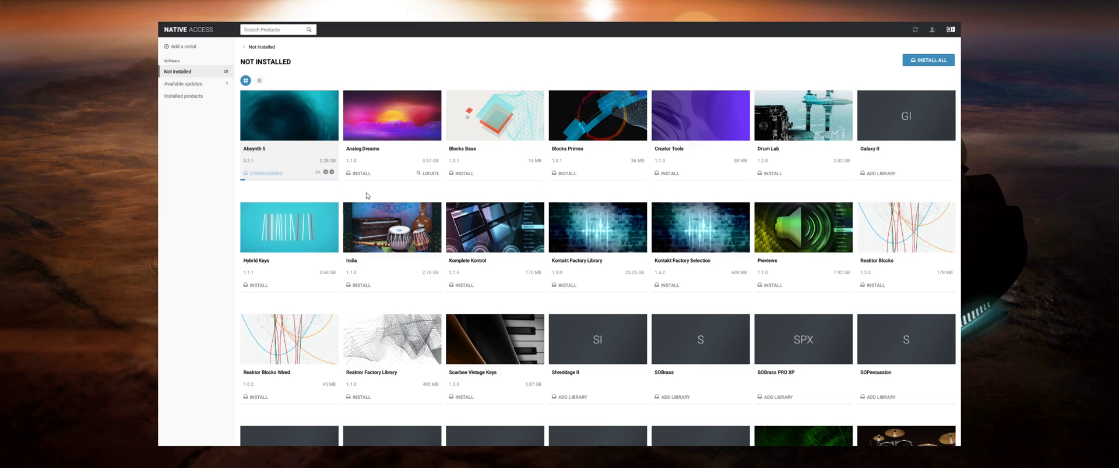
{"action": "scroll", "coordinate": [367, 196], "scroll_direction": "down", "scroll_amount": 2}
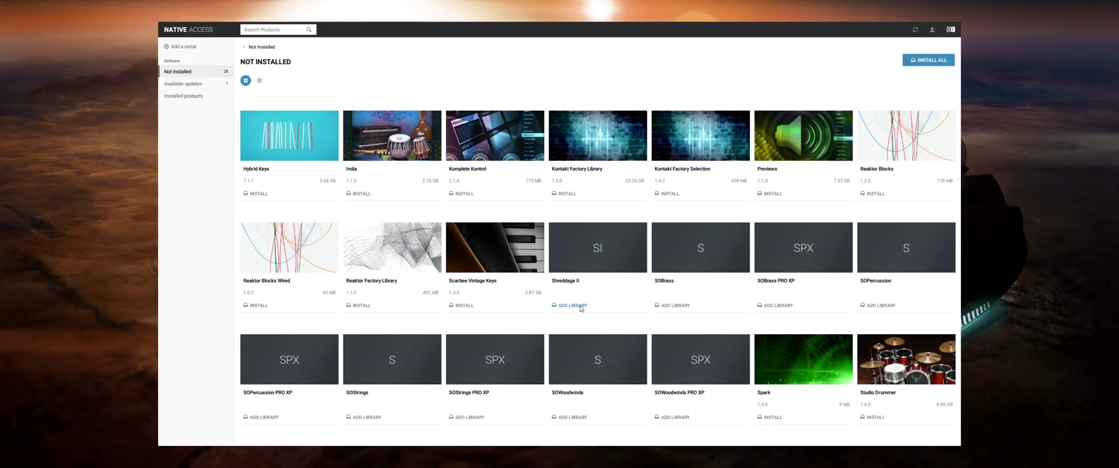
Bring up the Locate Shreddage II dialog with ADD LIBRARY under Shreddage II
{"action": "left_click", "coordinate": [580, 309]}
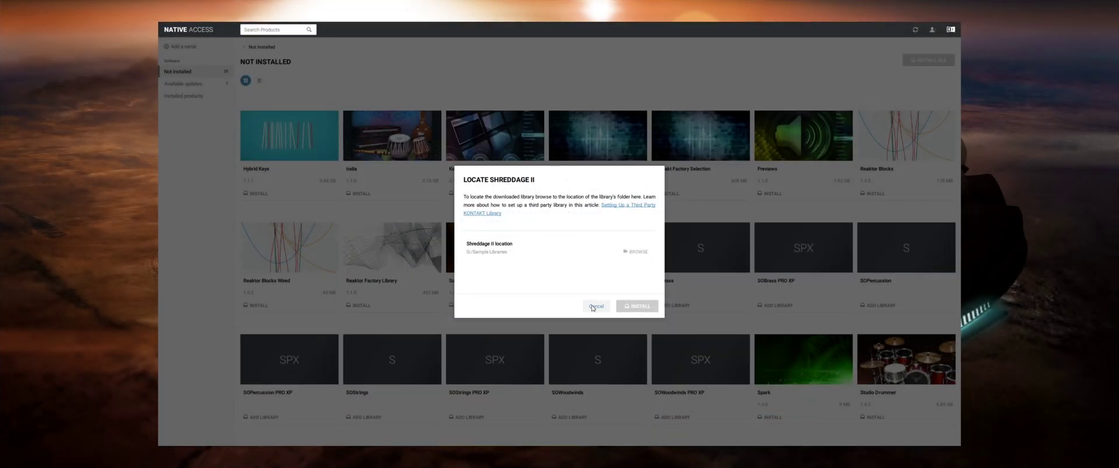
Cancel locating Shreddage II and bring up the Add a Serial dialog
{"action": "left_click", "coordinate": [593, 307]}
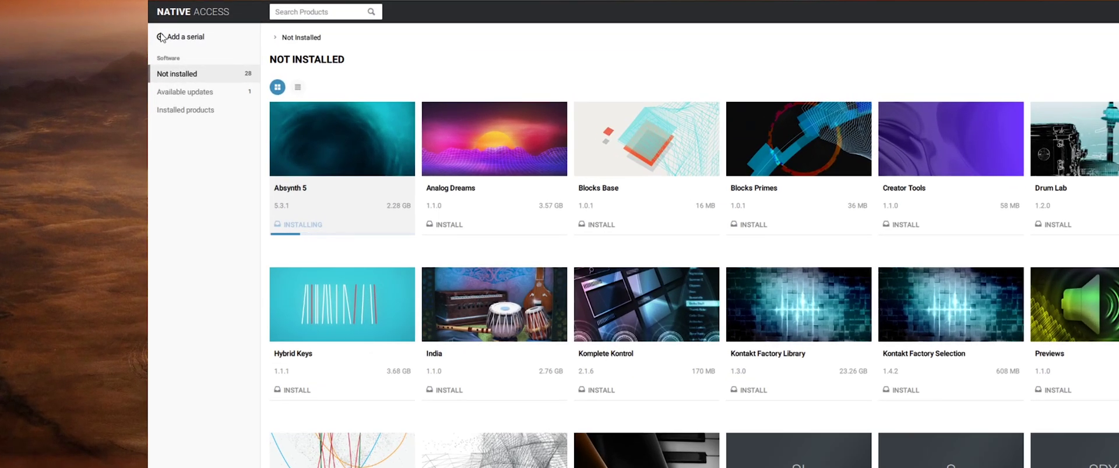
{"action": "left_click", "coordinate": [181, 46]}
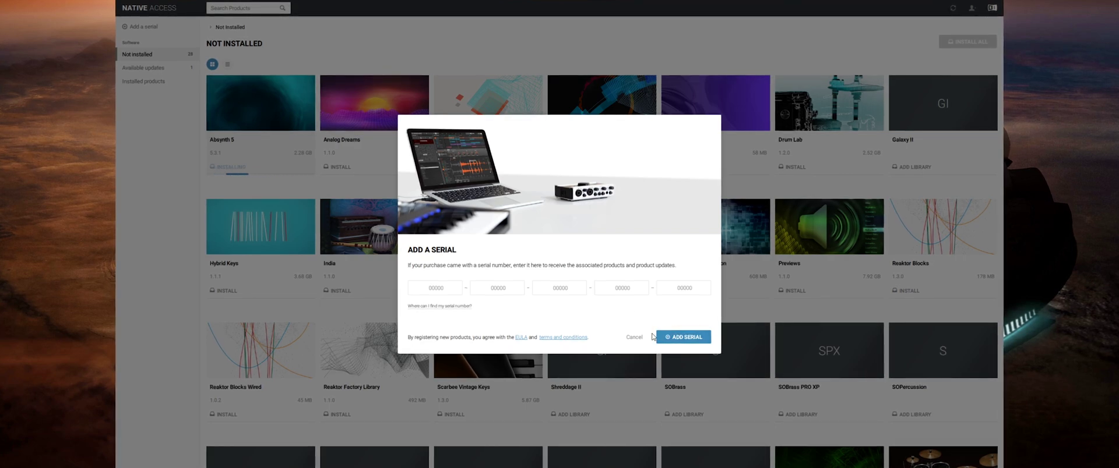
Cancel the Add a Serial dialog without entering a serial
{"action": "left_click", "coordinate": [633, 338]}
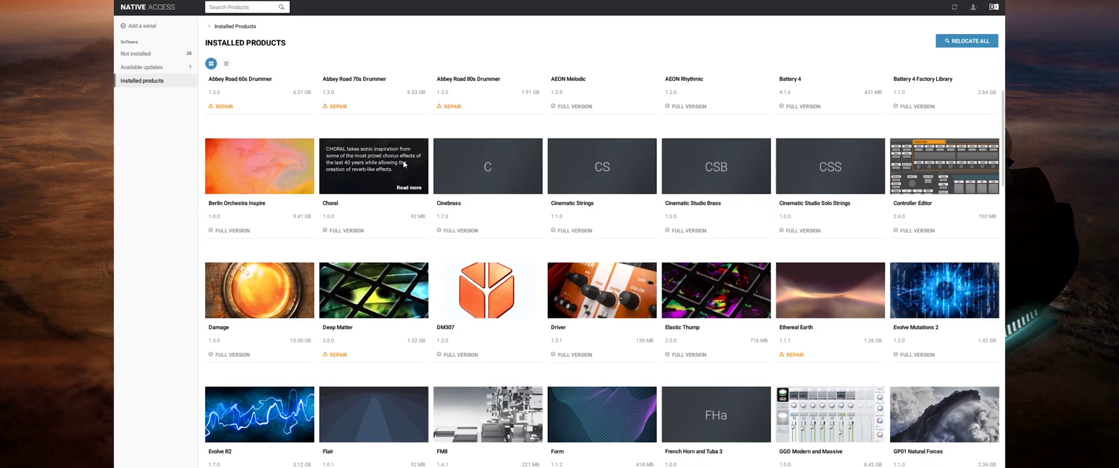
Repair Deep Matter by relocating its missing content to F:/Deep Matter
{"action": "scroll", "coordinate": [398, 168], "scroll_direction": "down", "scroll_amount": 2}
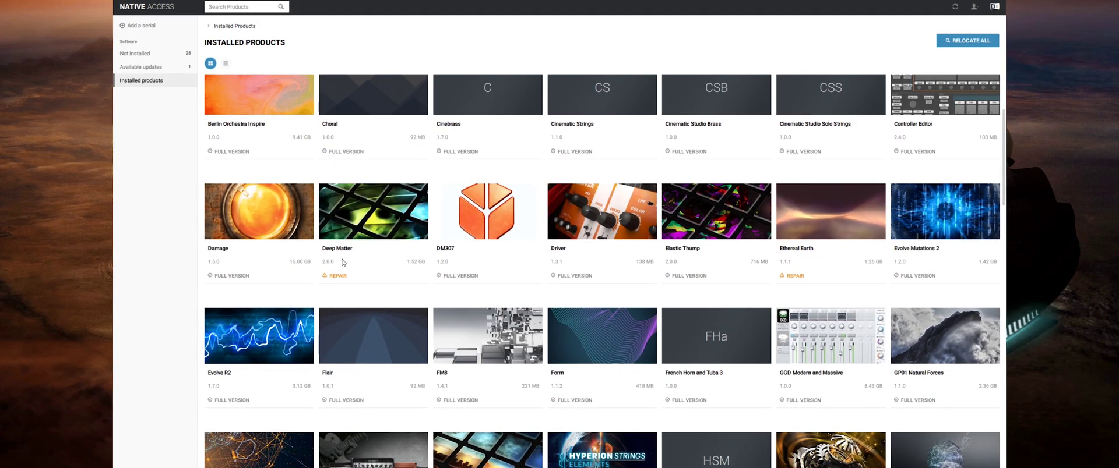
{"action": "left_click", "coordinate": [336, 278]}
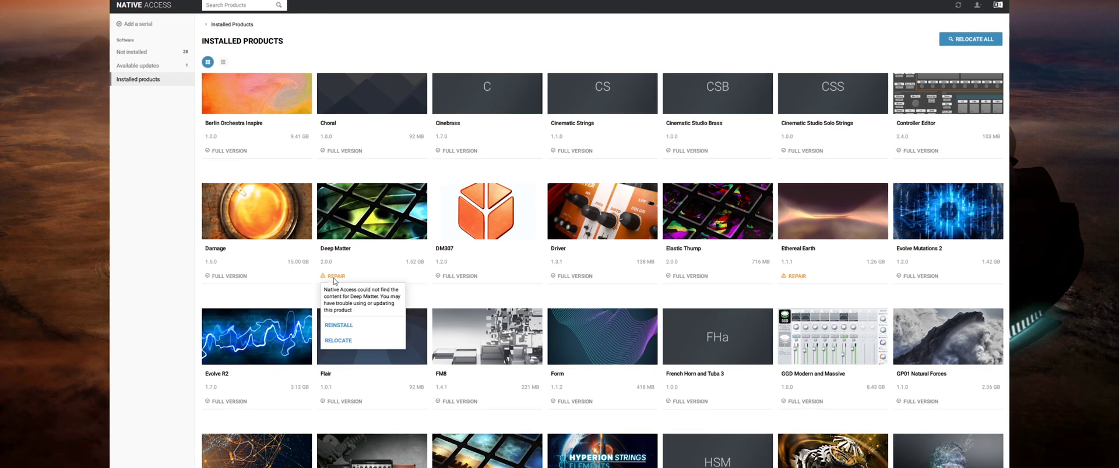
{"action": "left_click", "coordinate": [386, 343]}
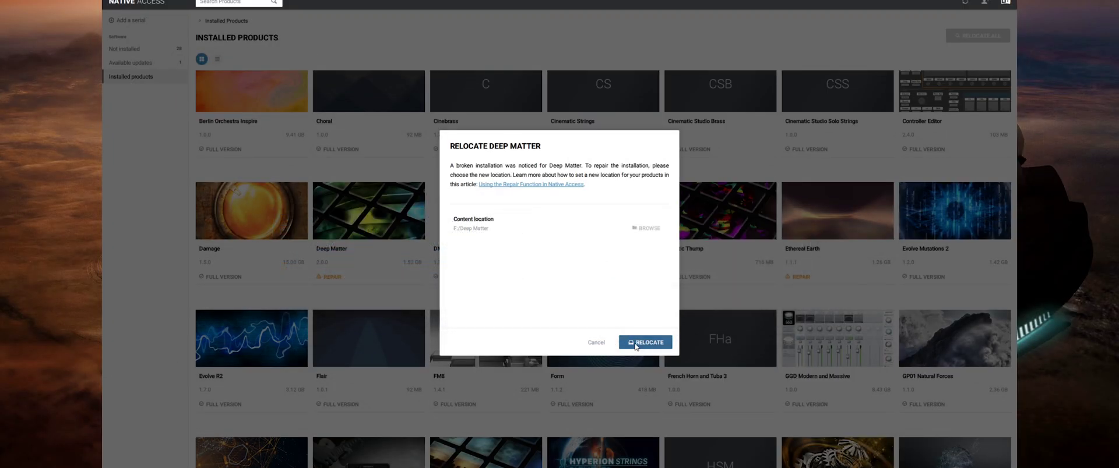
{"action": "left_click", "coordinate": [635, 345]}
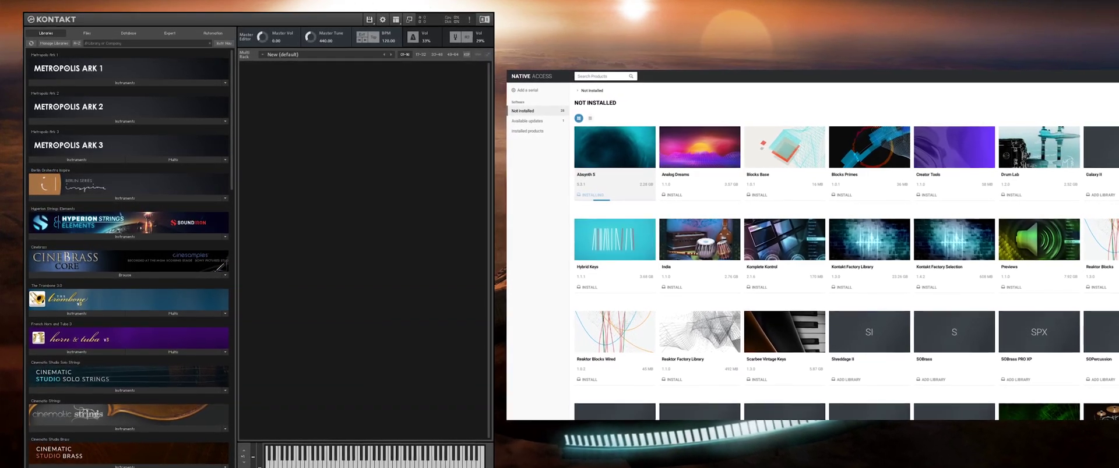
Load Claire_Flute_Bonus_FX_Runs_K4.nki from 8DIO_Claire_Flute/Instruments into the Kontakt rack
{"action": "scroll", "coordinate": [230, 83], "scroll_direction": "down", "scroll_amount": 1}
{"action": "scroll", "coordinate": [236, 84], "scroll_direction": "up", "scroll_amount": 1}
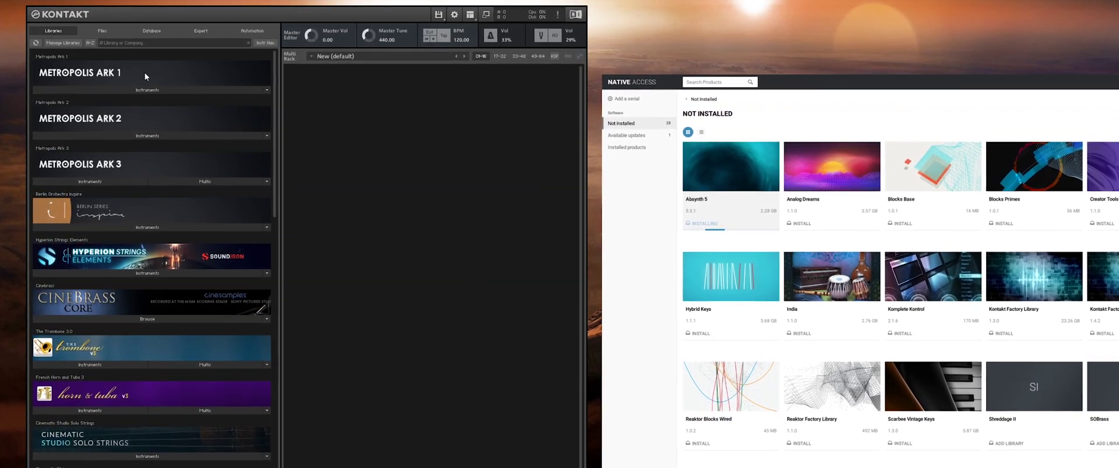
{"action": "left_click", "coordinate": [102, 31]}
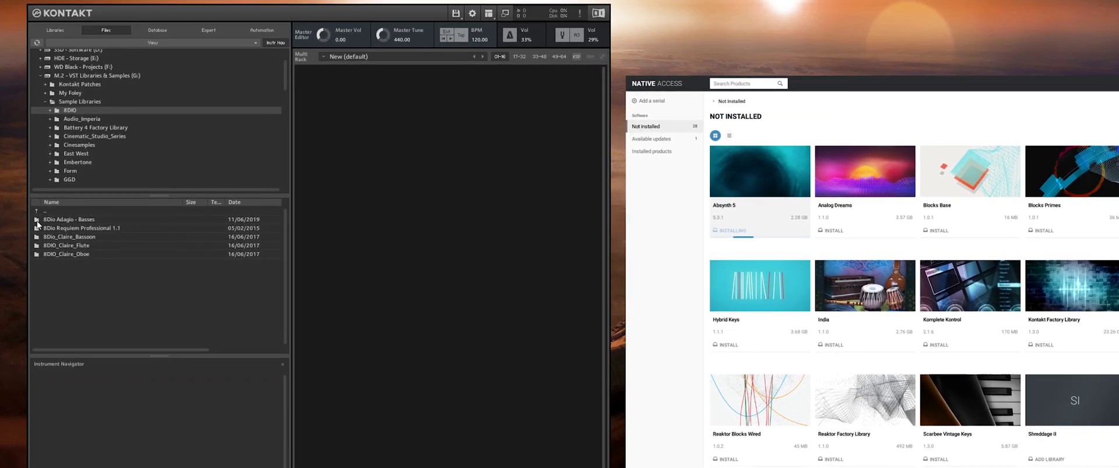
{"action": "double_click", "coordinate": [37, 250]}
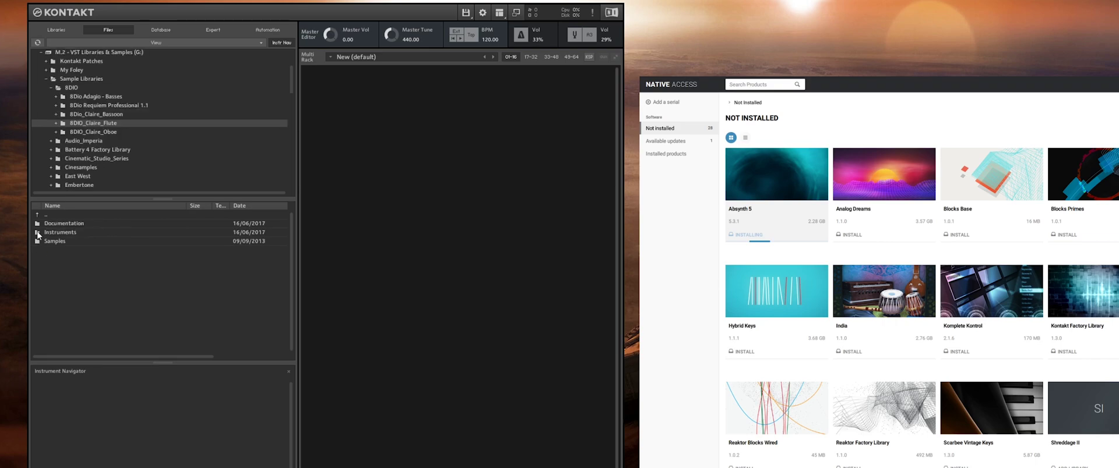
{"action": "double_click", "coordinate": [37, 233]}
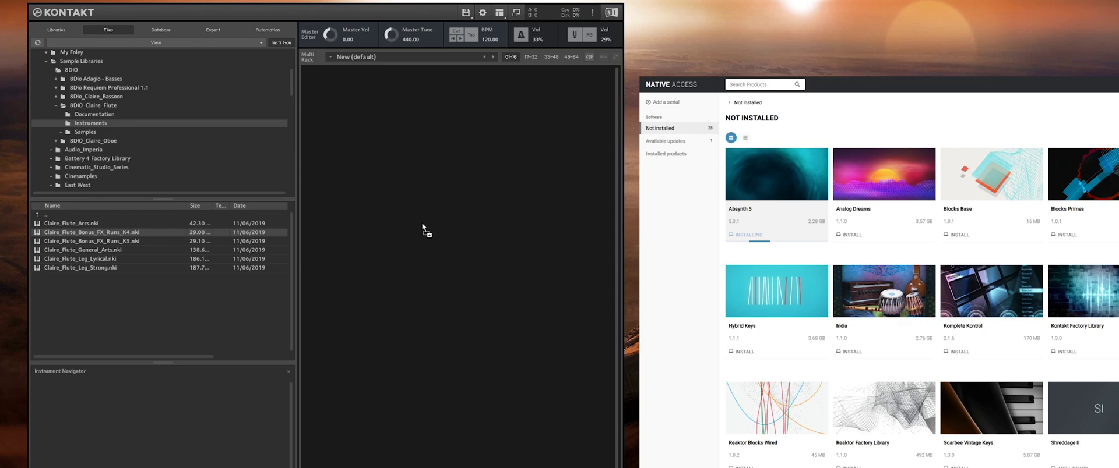
{"action": "left_click_drag", "start_coordinate": [421, 222], "coordinate": [422, 223]}
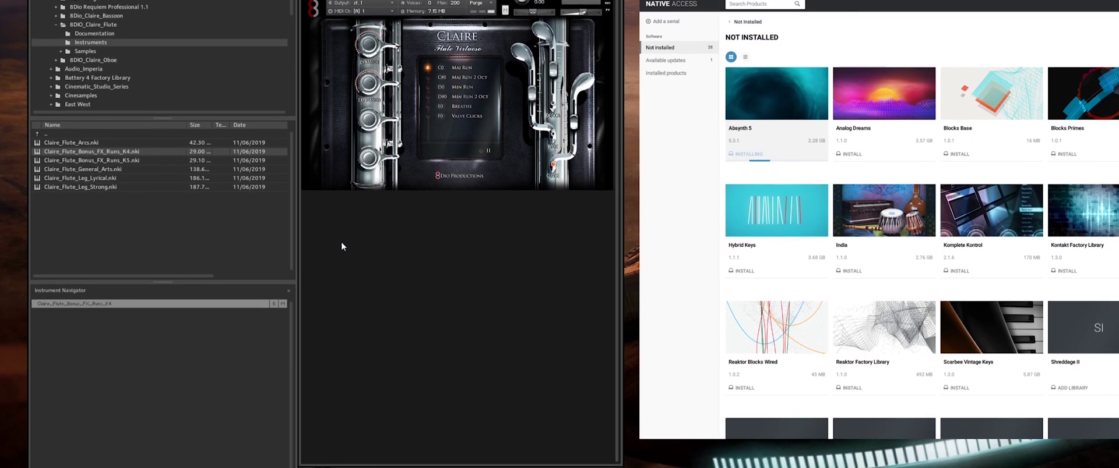
Create a new Quick-Load folder named '8 DIO Claire Flute'
{"action": "right_click", "coordinate": [341, 241]}
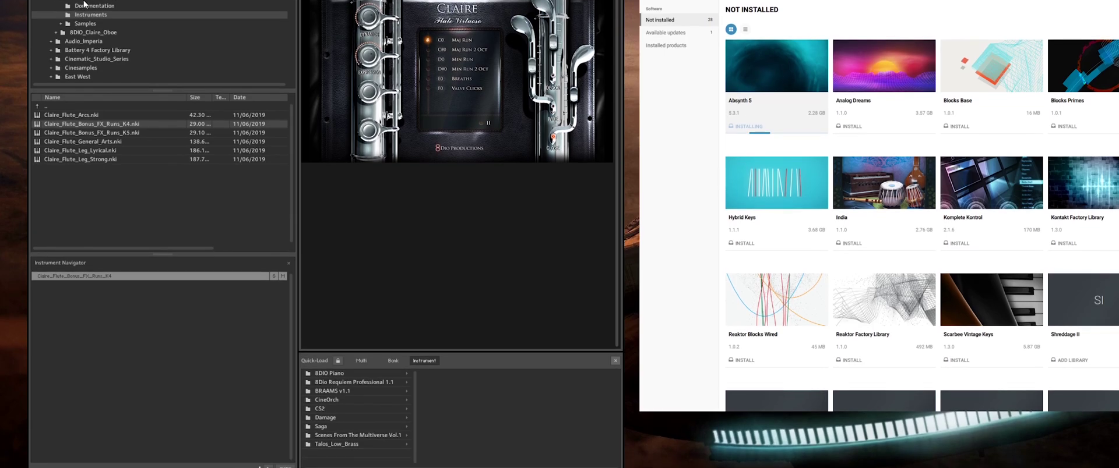
{"action": "right_click", "coordinate": [317, 456]}
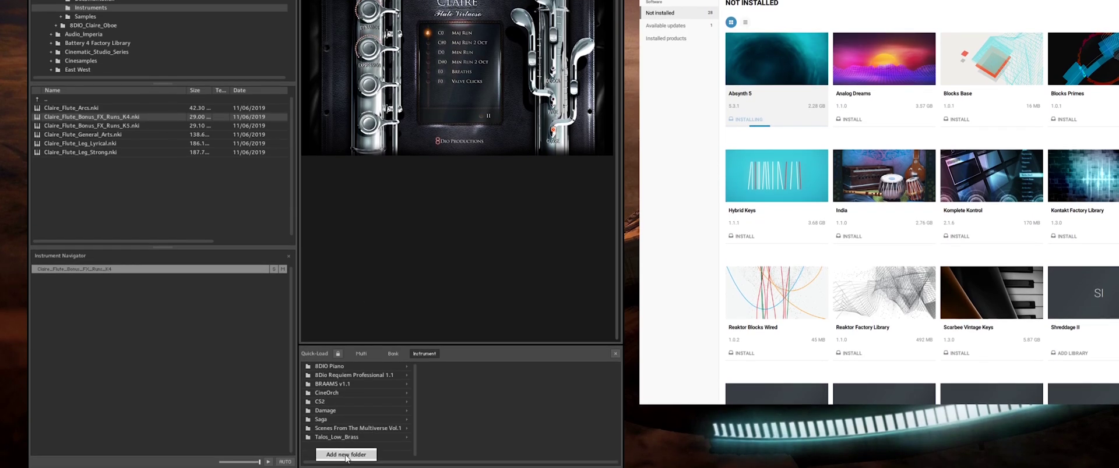
{"action": "type", "text": "8"}
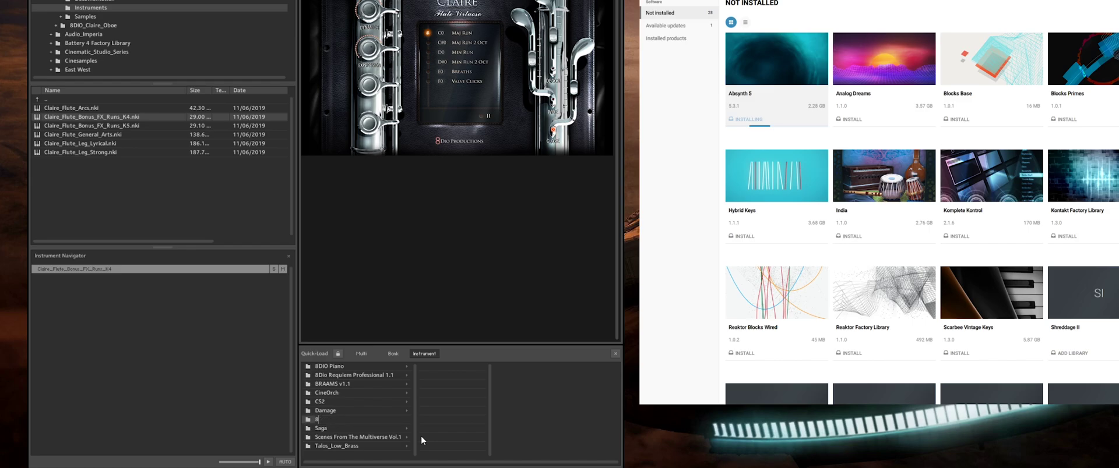
{"action": "type", "text": " DIO"}
{"action": "type", "text": "Claire Flute"}
{"action": "key", "text": "Return"}
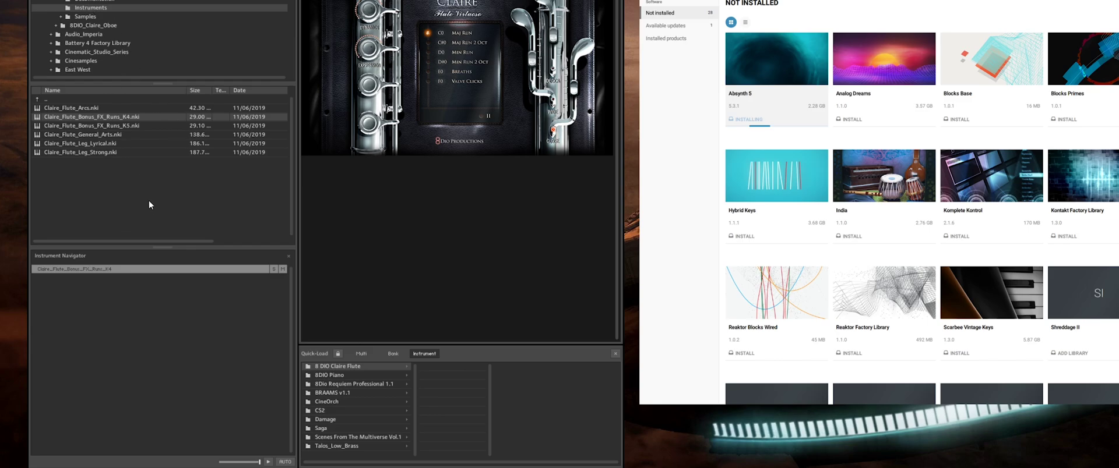
Add the six Claire Flute instruments to the folder, test-load one, then empty the rack
{"action": "left_click", "coordinate": [104, 110]}
{"action": "left_click", "coordinate": [92, 151], "text": "shift"}
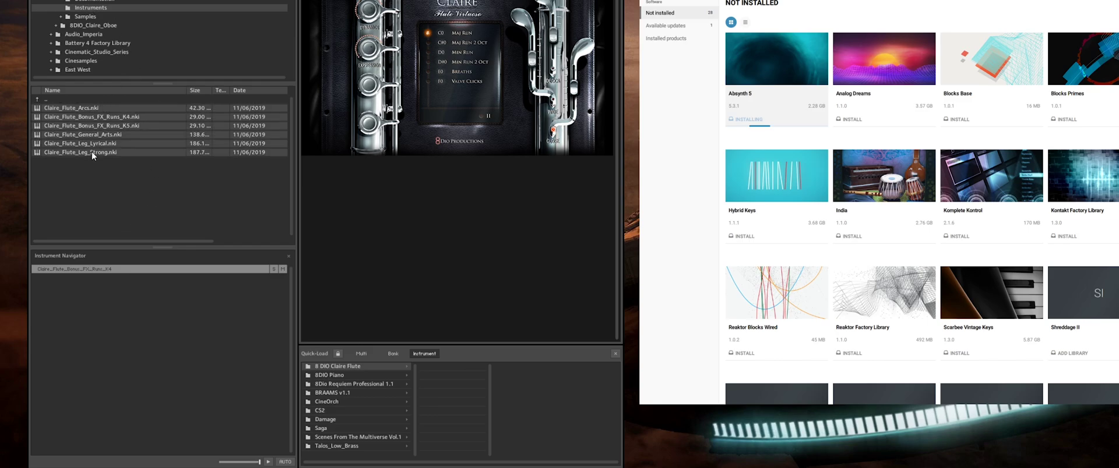
{"action": "left_click_drag", "start_coordinate": [85, 111], "coordinate": [430, 367]}
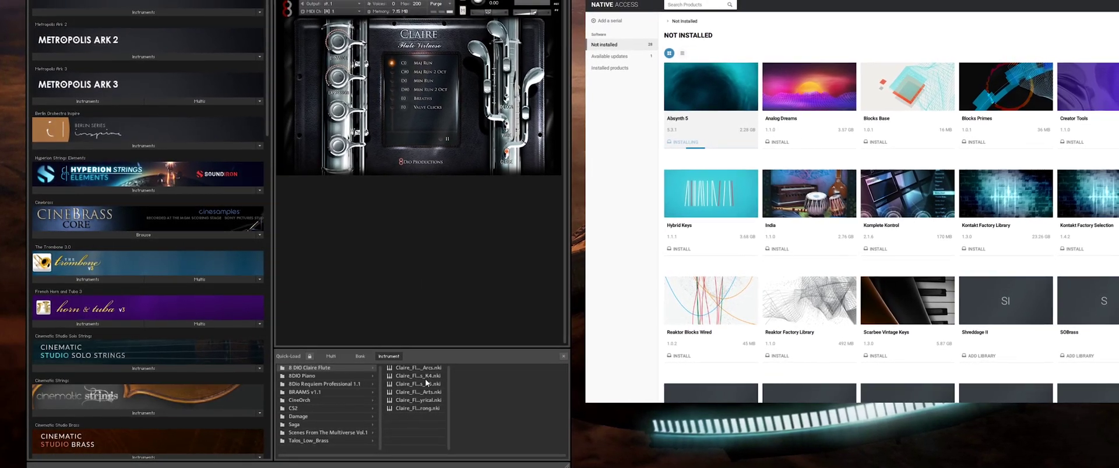
{"action": "left_click_drag", "start_coordinate": [425, 379], "coordinate": [404, 295]}
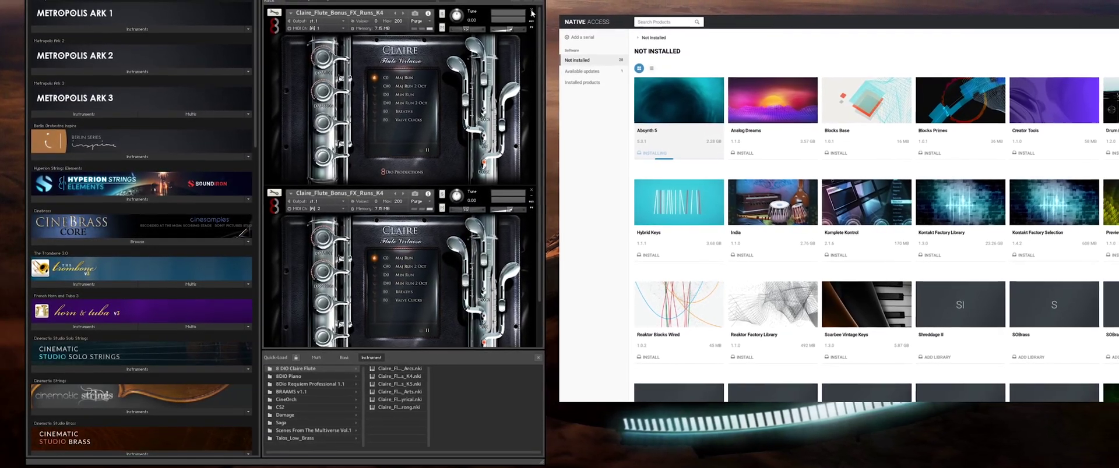
{"action": "left_click", "coordinate": [528, 11]}
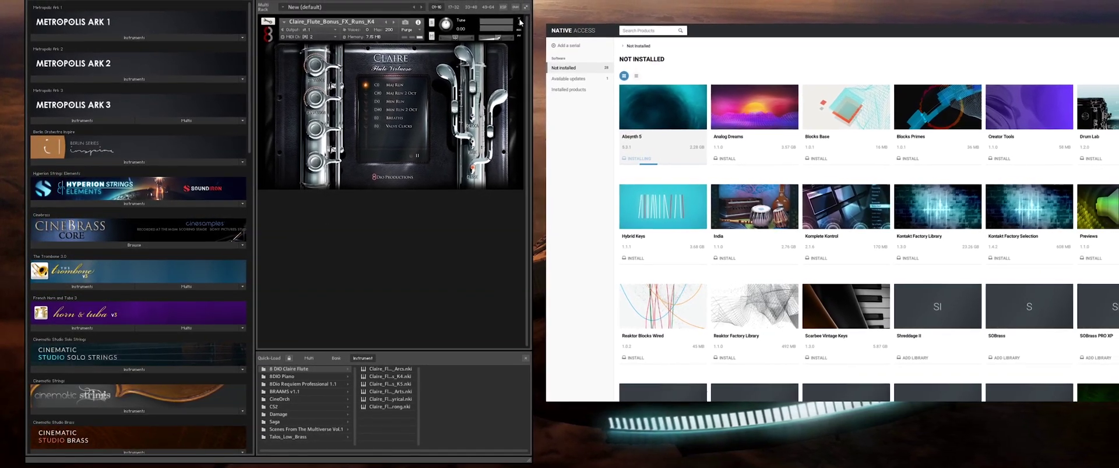
{"action": "left_click", "coordinate": [516, 25]}
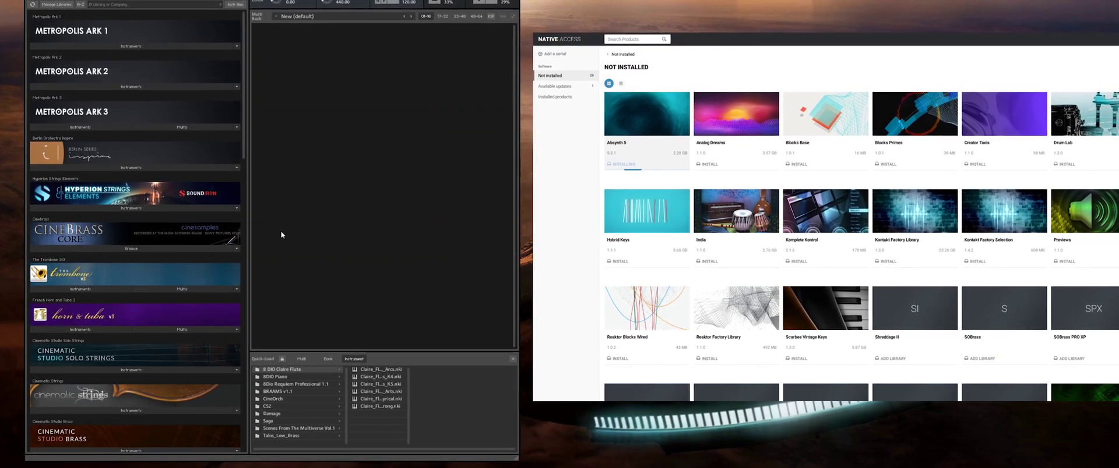